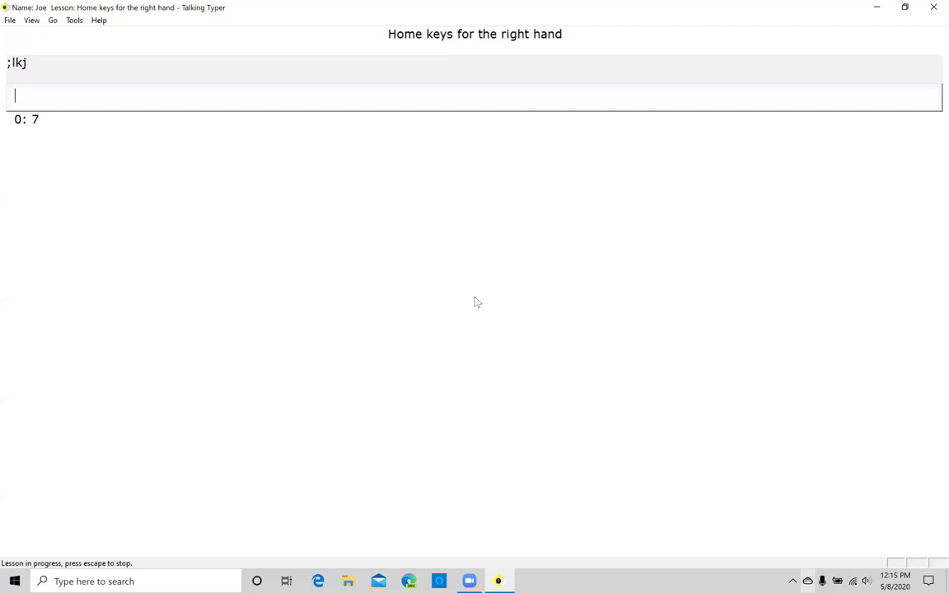
- Finish the right-hand home keys drill and stop it to show results: 35 WPM, 91% accuracy
{"action": "type", "text": ";"}
{"action": "key", "text": "Escape"}
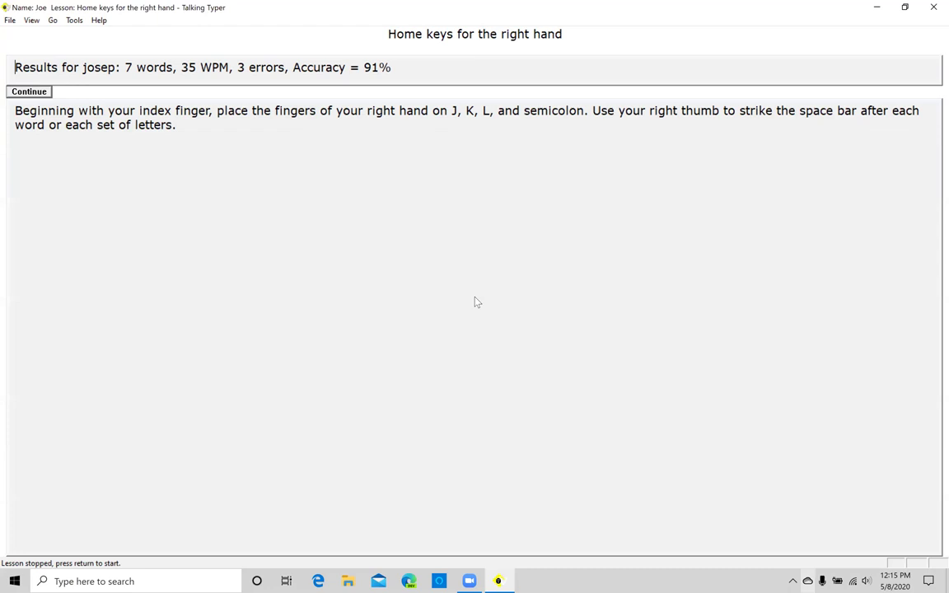
- Open Tools > Students and log in with the teacher password
{"action": "key", "text": "alt+g"}
{"action": "key", "text": "Down"}
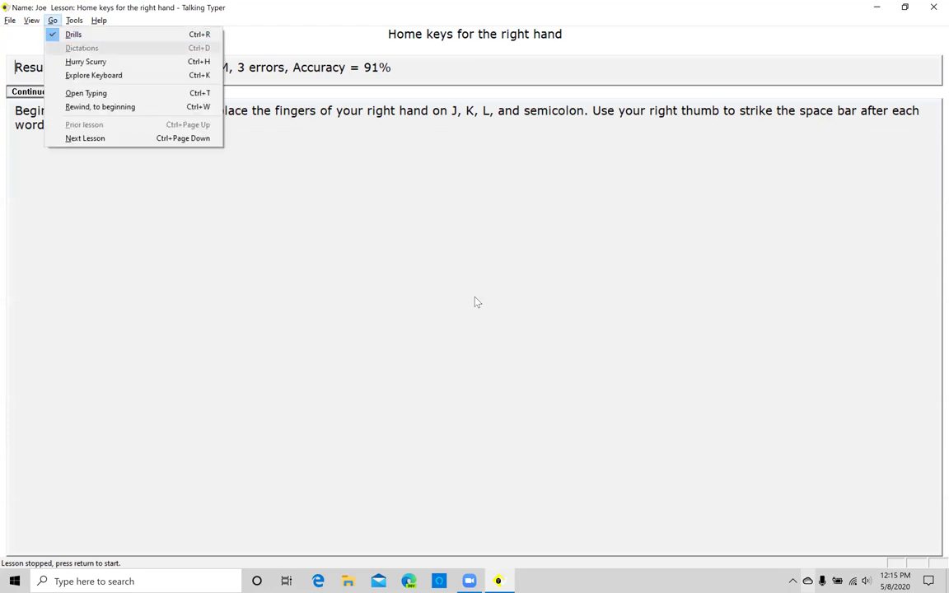
{"action": "key", "text": "Right"}
{"action": "key", "text": "Down"}
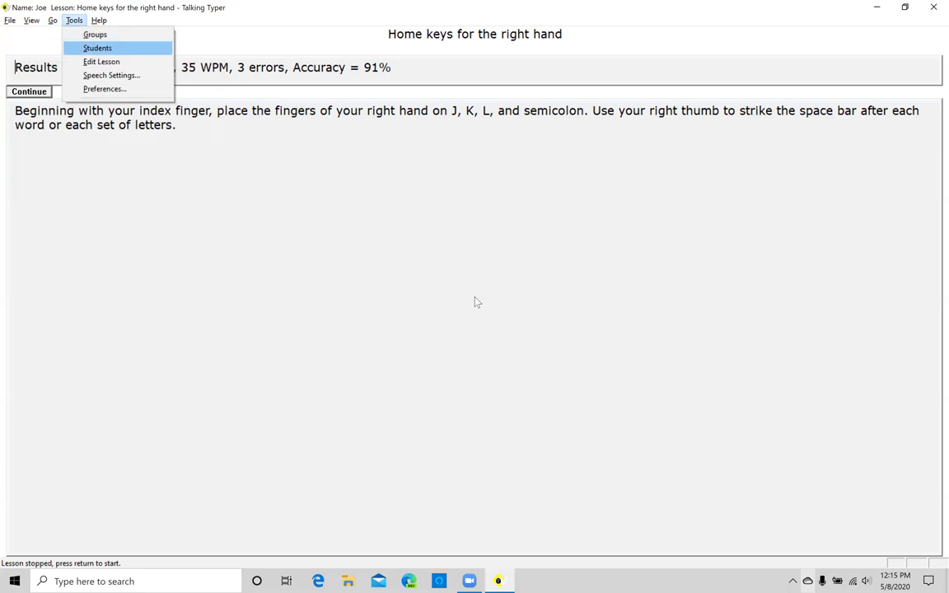
{"action": "key", "text": "Return"}
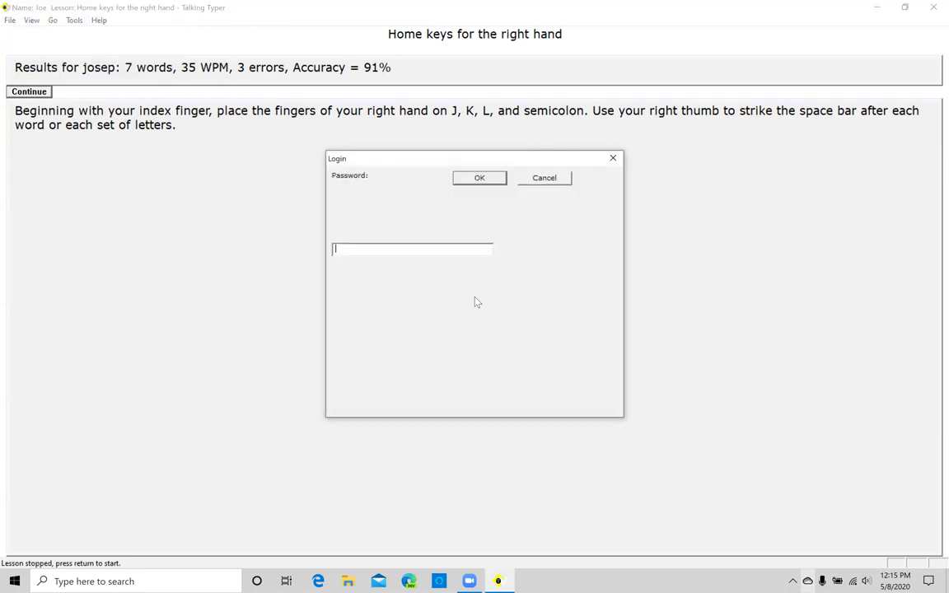
{"action": "key", "text": "Tab"}
{"action": "key", "text": "Tab"}
{"action": "key", "text": "shift+Tab"}
{"action": "key", "text": "Tab"}
{"action": "key", "text": "Tab"}
{"action": "type", "text": "****"}
{"action": "key", "text": "Return"}
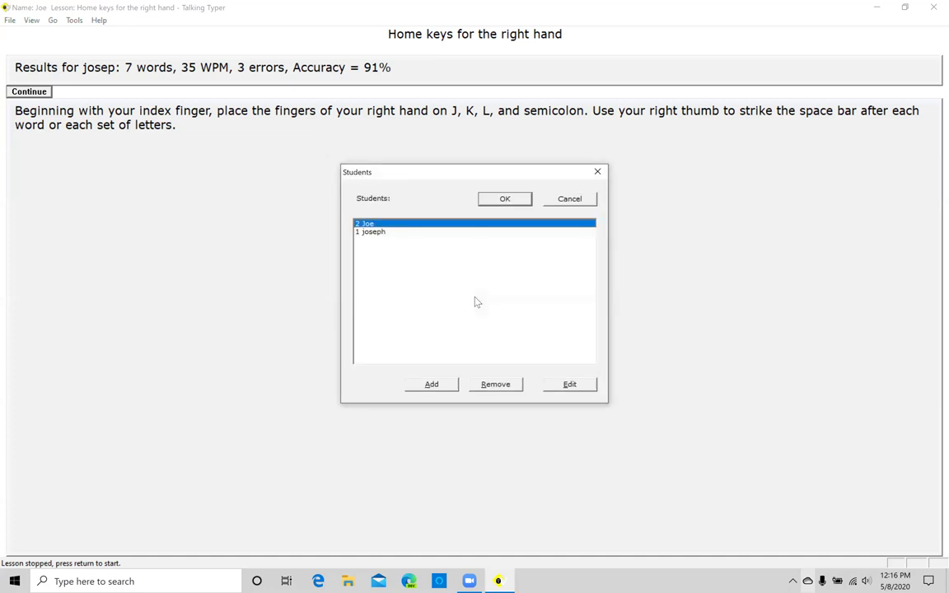
- Look over the existing students, then start a new, blank student record with Add
{"action": "key", "text": "Down"}
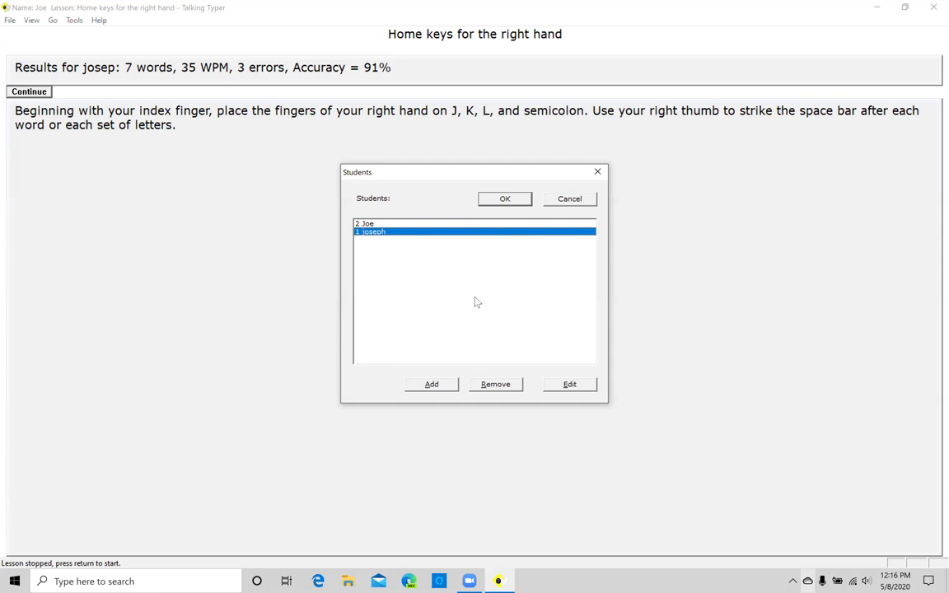
{"action": "key", "text": "Up"}
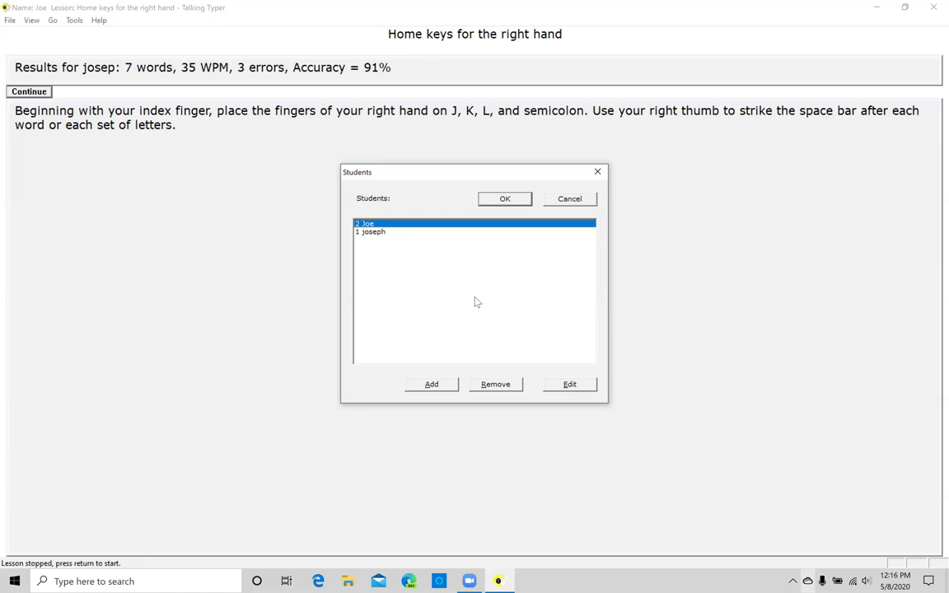
{"action": "key", "text": "Tab"}
{"action": "key", "text": "Return"}
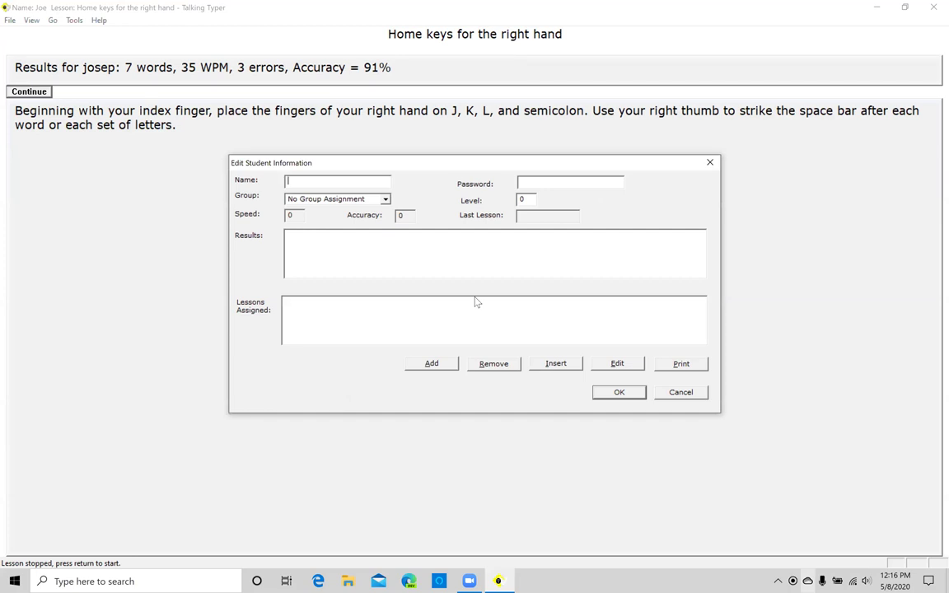
- Enter the new student's name and password, keep default group, level and speed, and save
{"action": "type", "text": "Jim"}
{"action": "type", "text": "111"}
{"action": "key", "text": "Tab"}
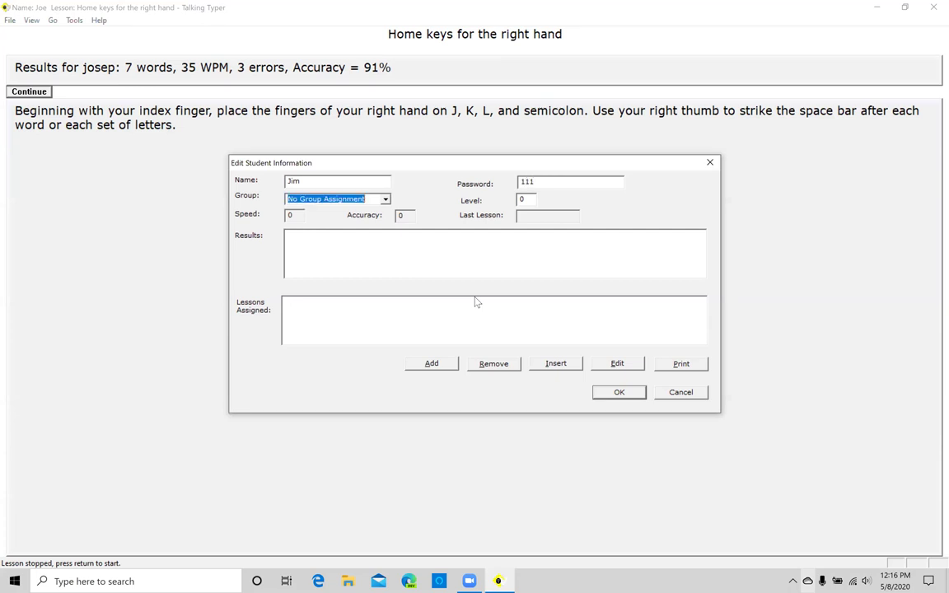
{"action": "key", "text": "Tab"}
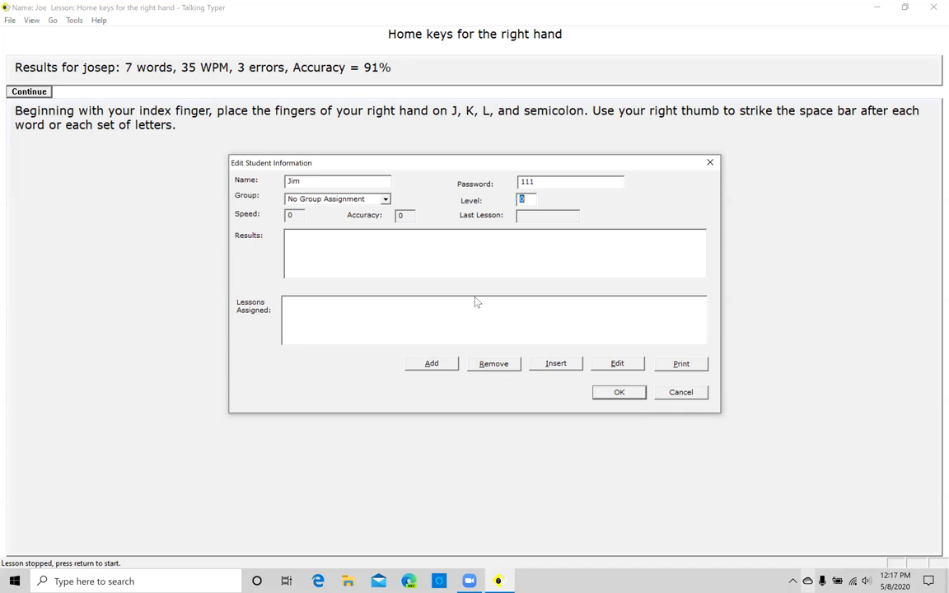
{"action": "key", "text": "Tab"}
{"action": "key", "text": "Tab"}
{"action": "key", "text": "Tab"}
{"action": "key", "text": "Tab"}
{"action": "key", "text": "Tab"}
{"action": "key", "text": "Tab"}
{"action": "key", "text": "Tab"}
{"action": "key", "text": "Tab"}
{"action": "key", "text": "Tab"}
{"action": "key", "text": "Tab"}
{"action": "key", "text": "Tab"}
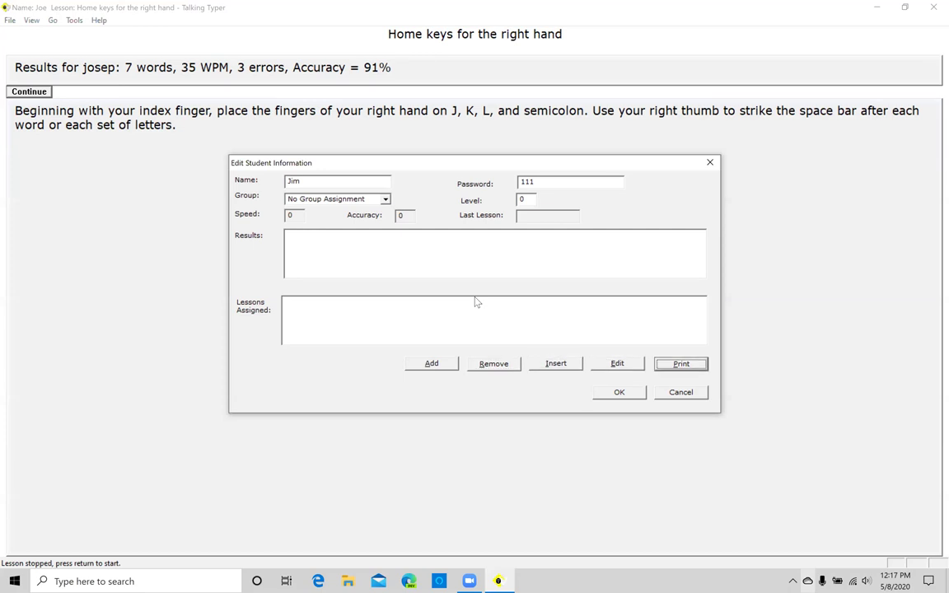
{"action": "key", "text": "Return"}
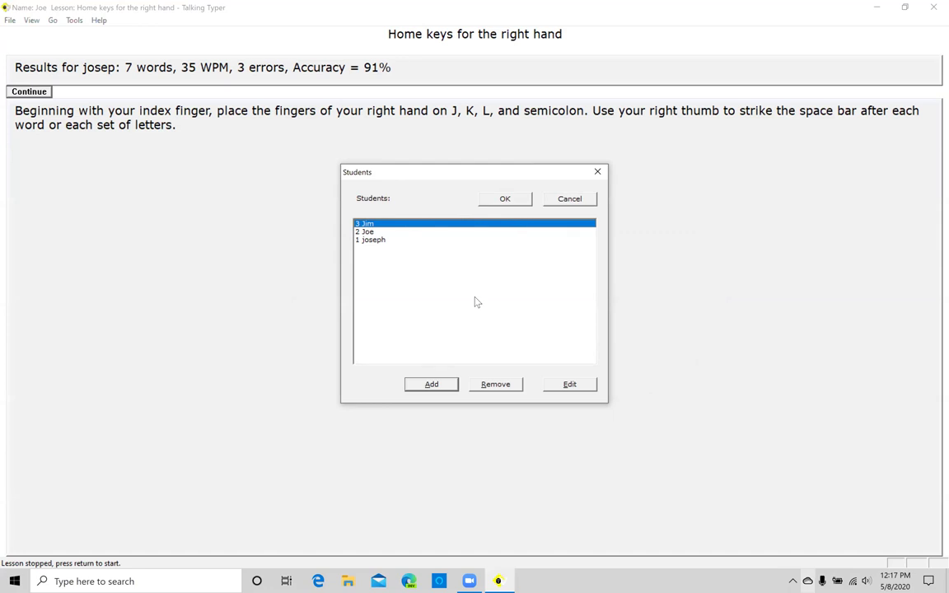
- Select the newly added student and confirm the Students list to load their custom lesson
{"action": "key", "text": "Down"}
{"action": "key", "text": "Up"}
{"action": "key", "text": "Tab"}
{"action": "key", "text": "Tab"}
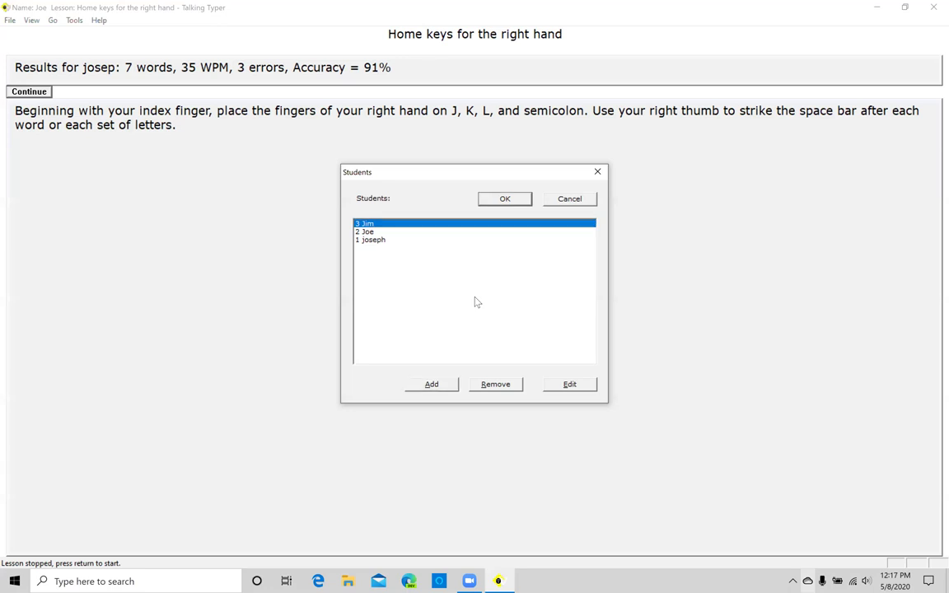
{"action": "key", "text": "Return"}
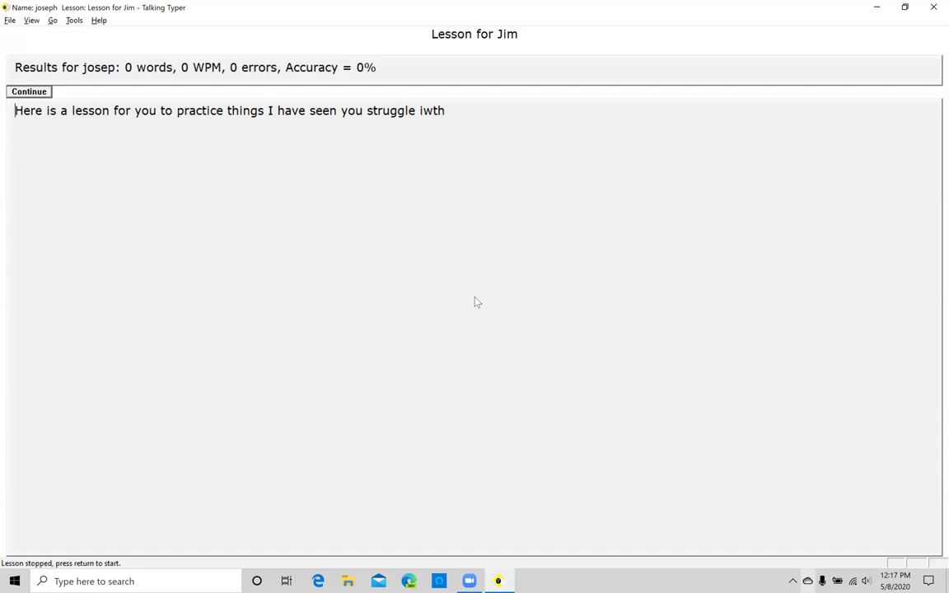
- Switch from Talking Typer to the Windows Narrator settings page using Win+Ctrl+N
{"action": "key", "text": "alt+Tab"}
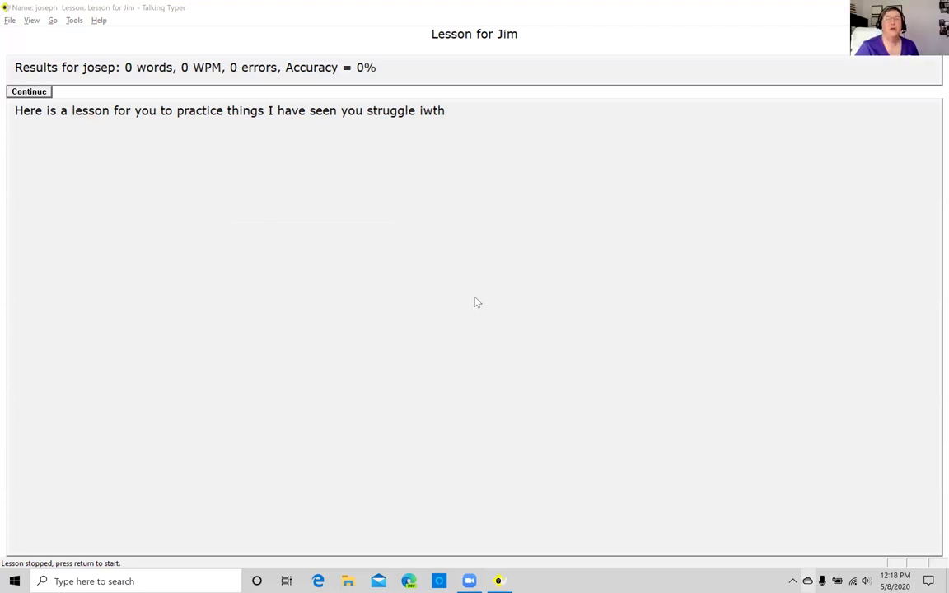
{"action": "key", "text": "super+ctrl+n"}
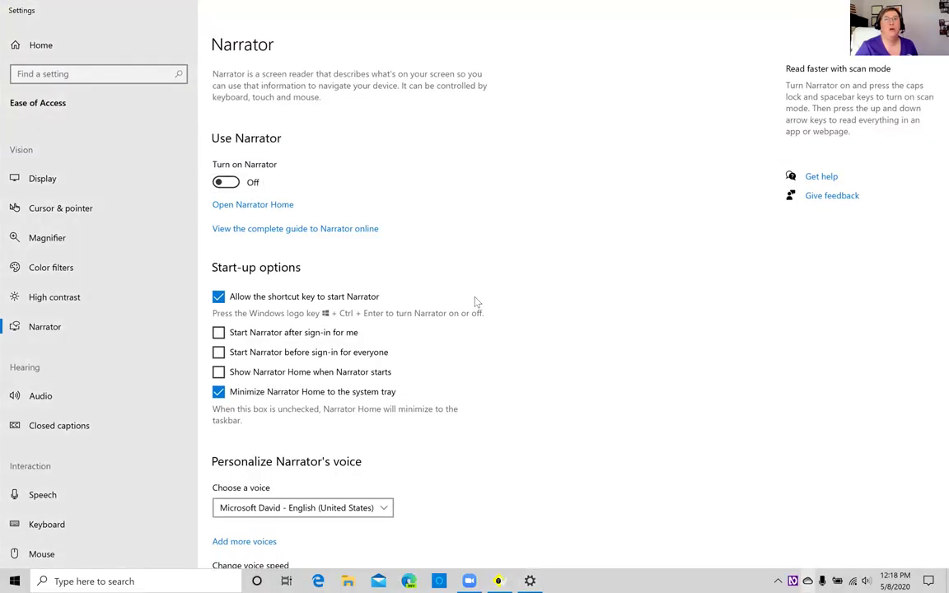
{"action": "key", "text": "alt+Tab"}
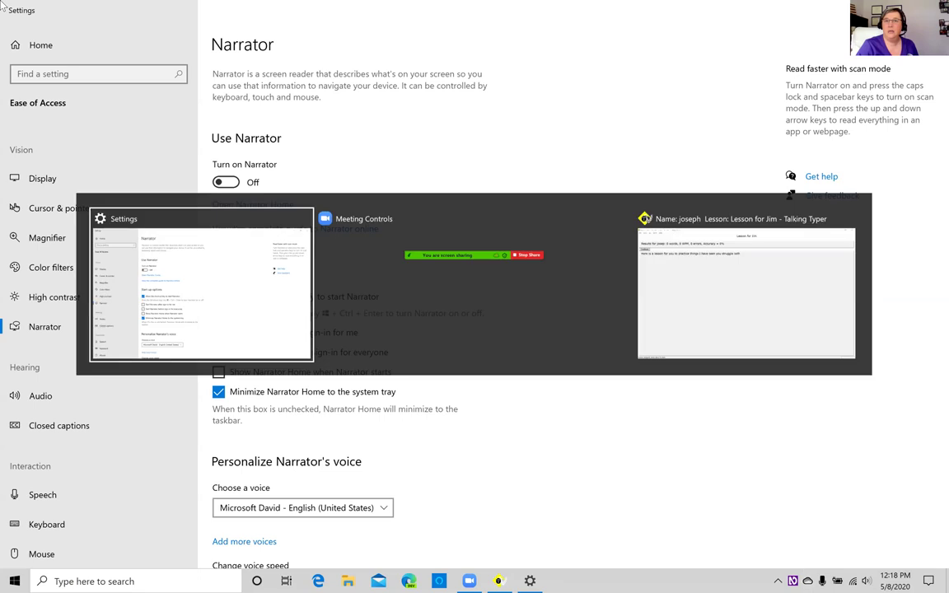
{"action": "key", "text": "alt+shift+Tab"}
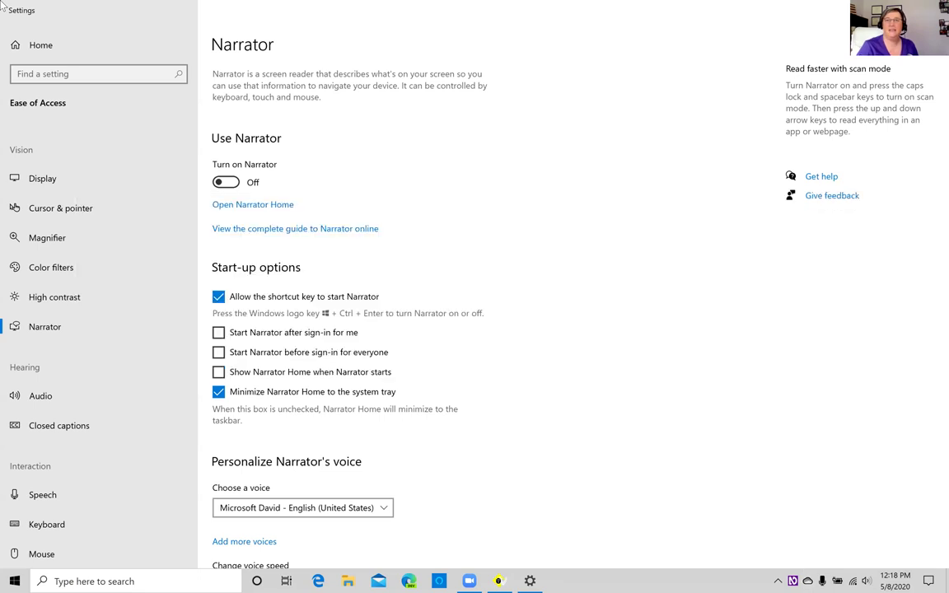